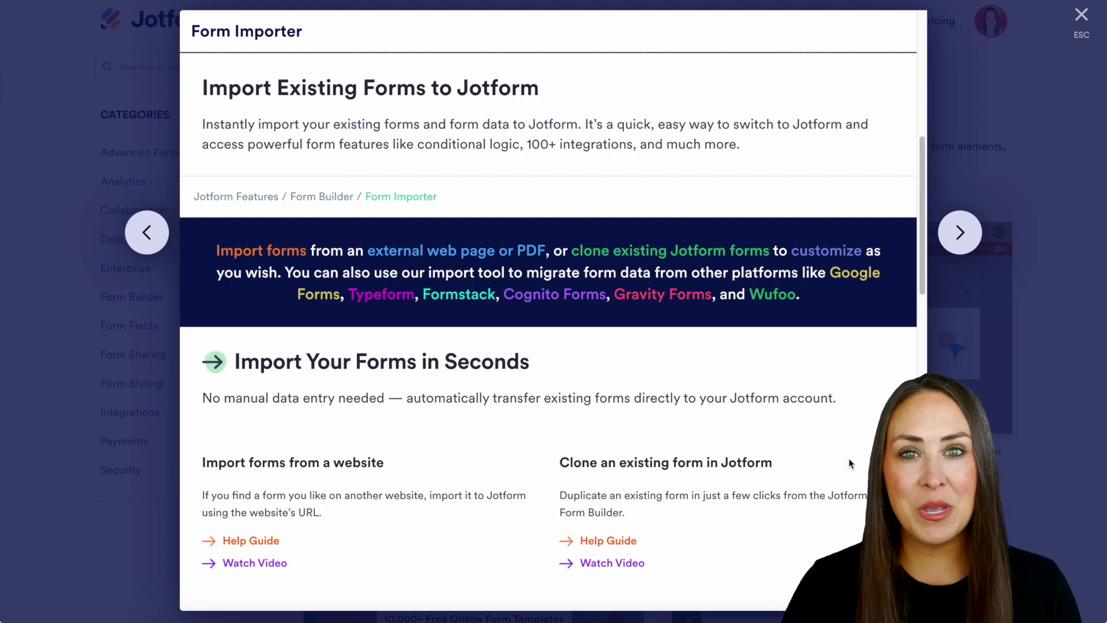
Scroll down through the Form Importer overview page to review its import options.
scroll(855, 472, "down", 5)
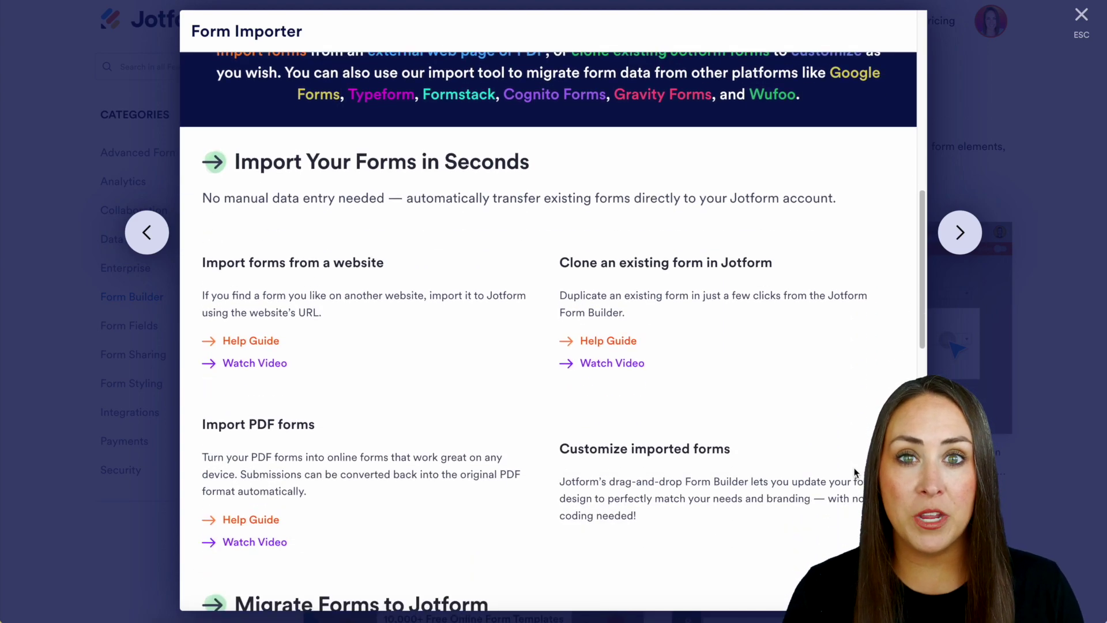
scroll(854, 471, "down", 5)
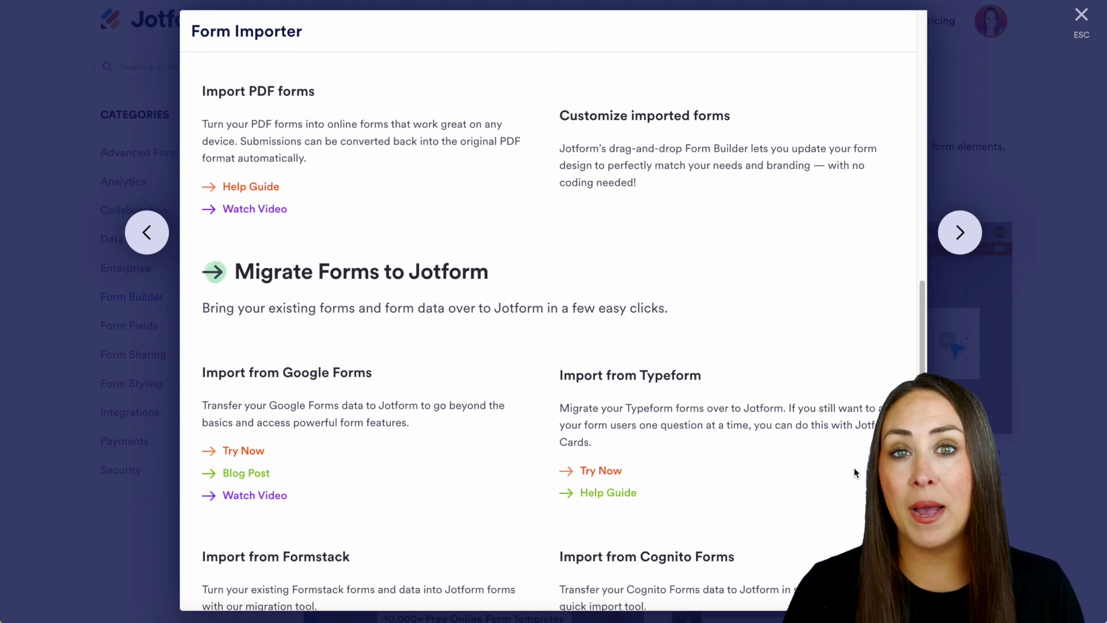
scroll(854, 470, "down", 1)
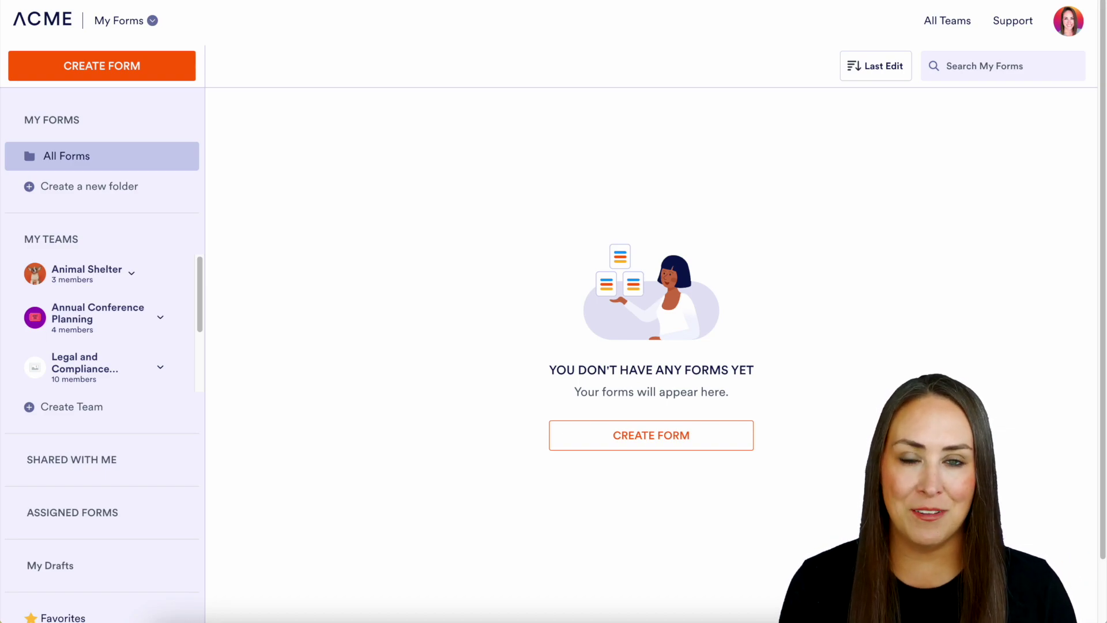
Import the Strategy Session form from its pasted web page URL, view its design settings, then return to My Forms.
left_click(103, 67)
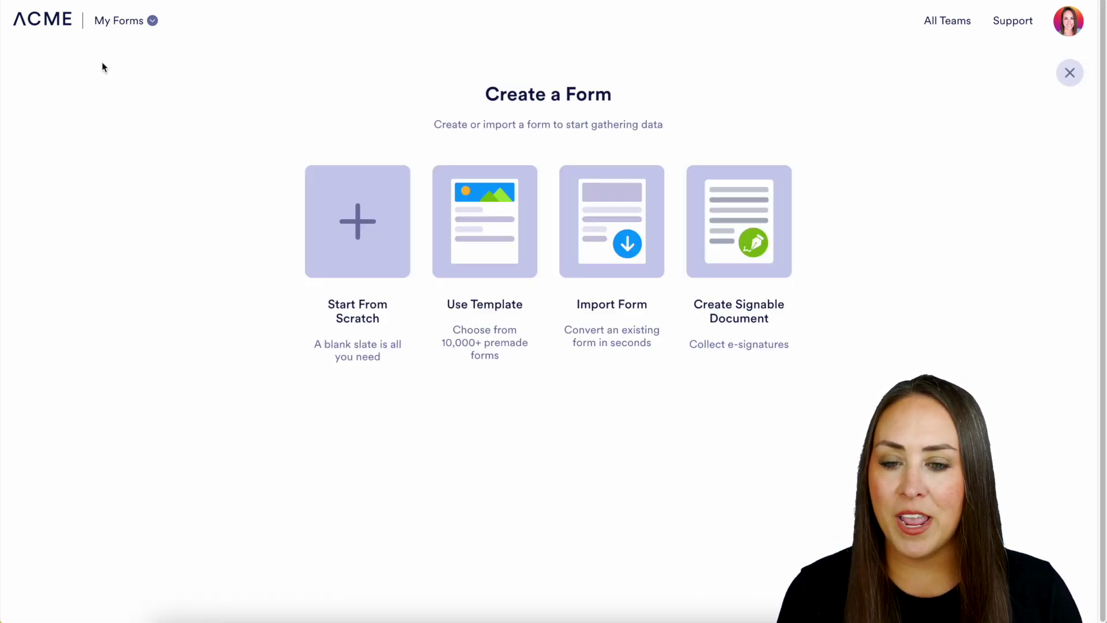
left_click(633, 255)
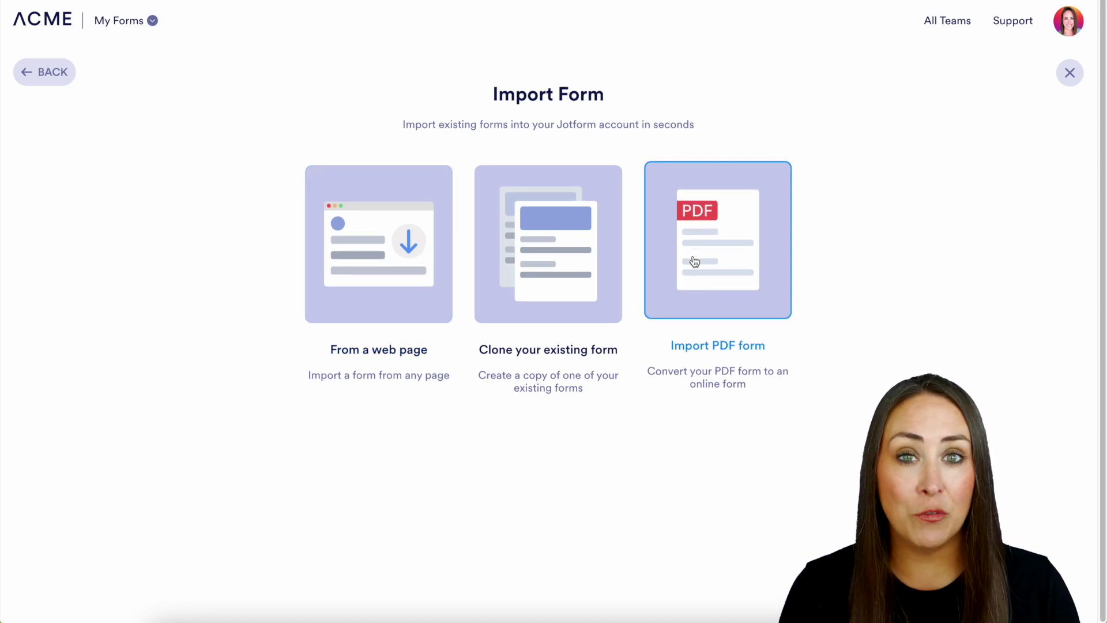
left_click(379, 257)
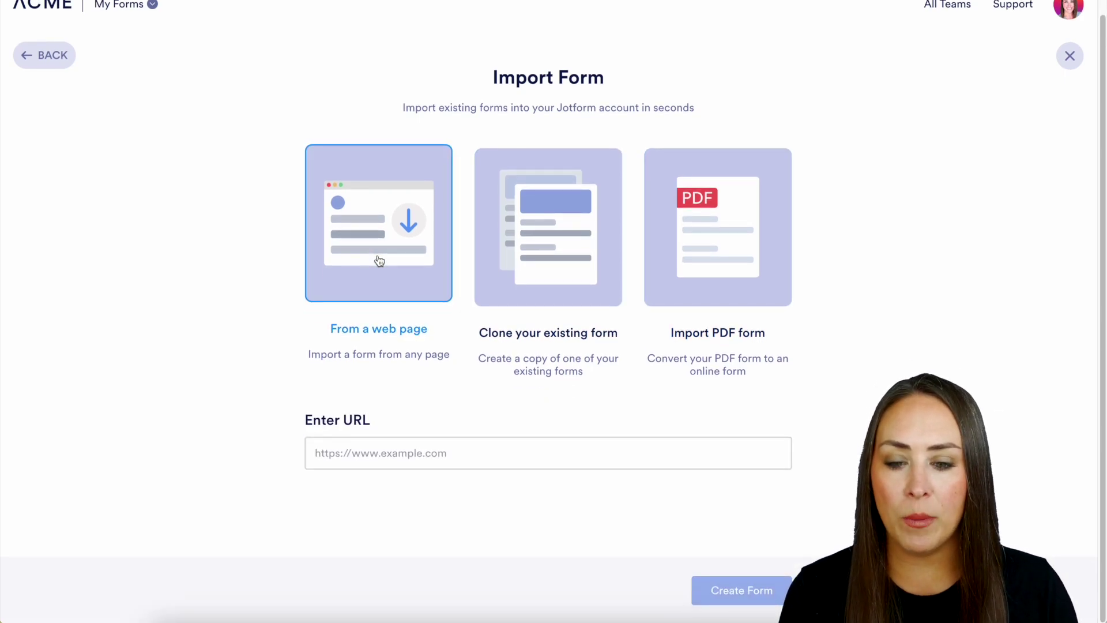
left_click(357, 458)
key("ctrl+v")
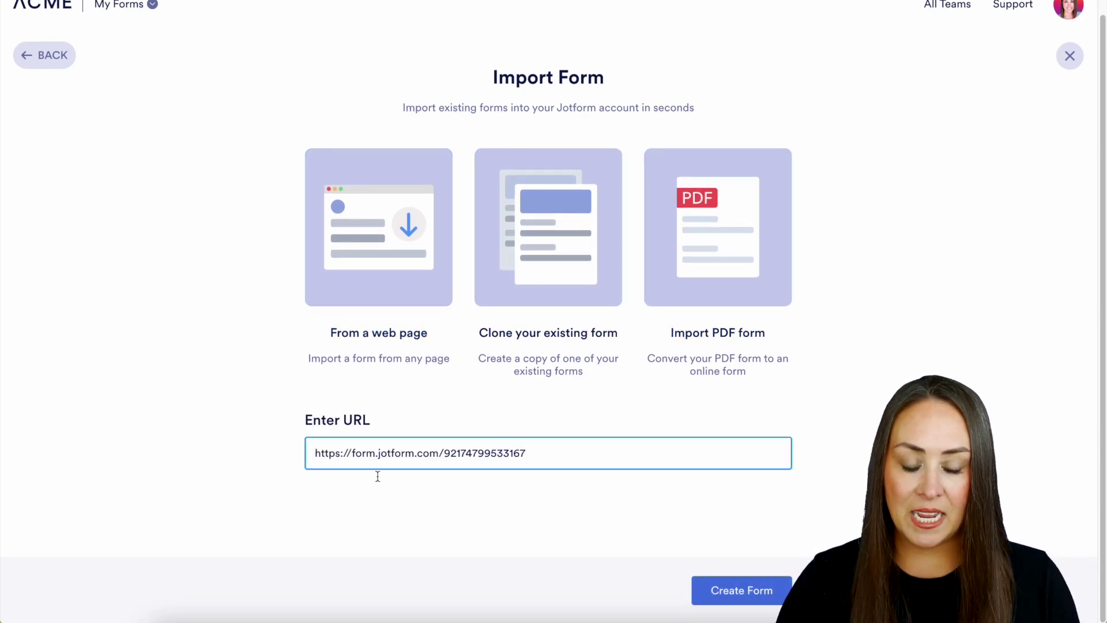
left_click(775, 589)
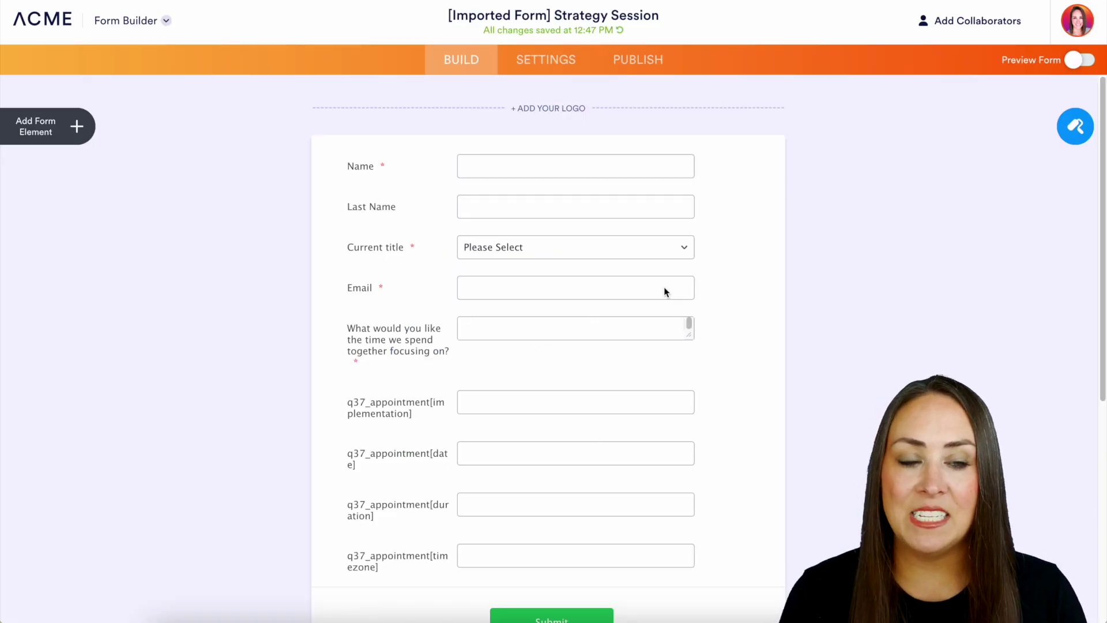
left_click(1074, 125)
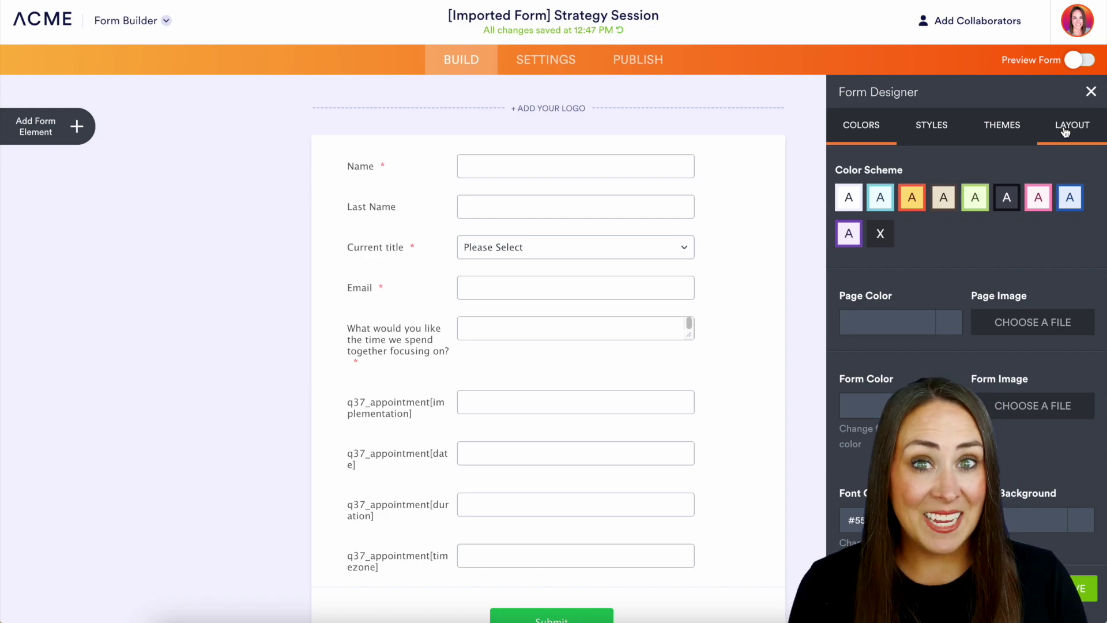
left_click(40, 20)
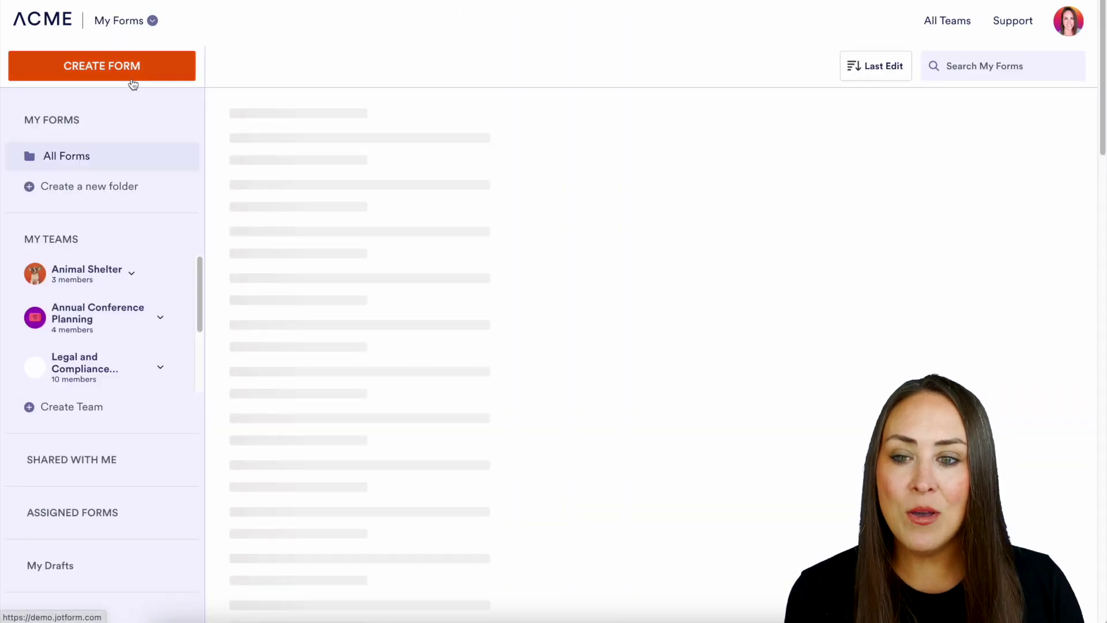
Create a new form by uploading Order Form.pdf from Downloads as a PDF import.
left_click(133, 75)
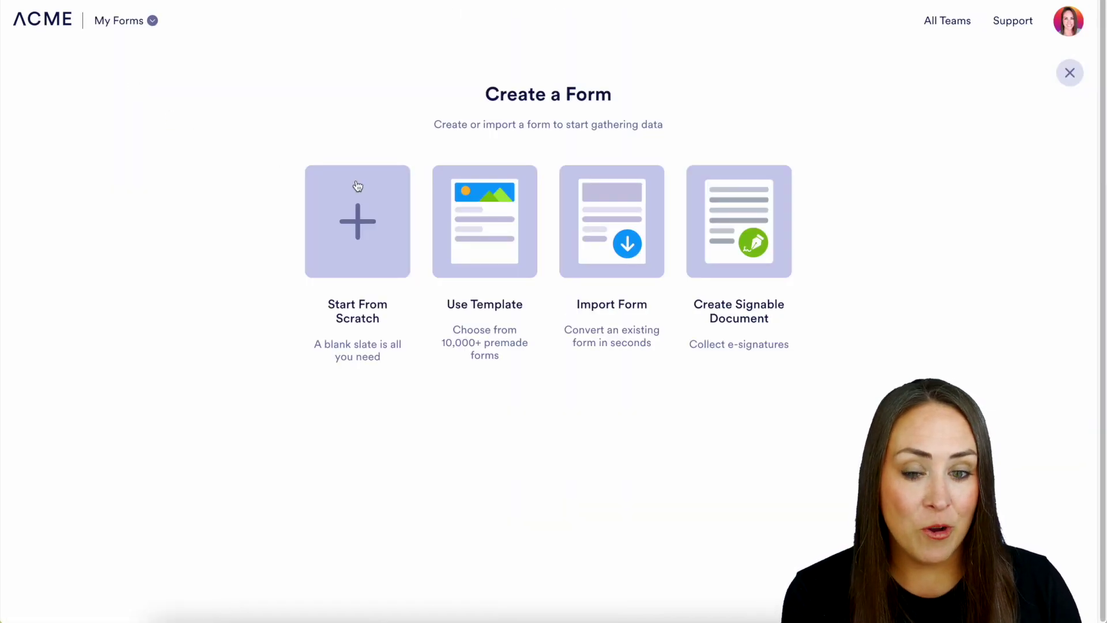
left_click(594, 231)
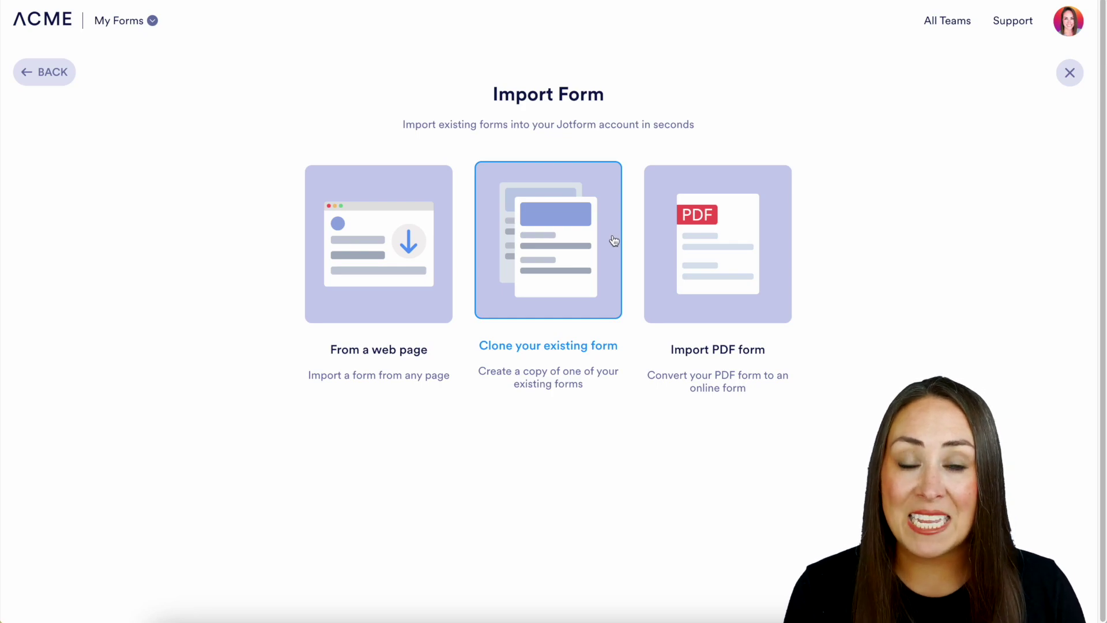
left_click(749, 258)
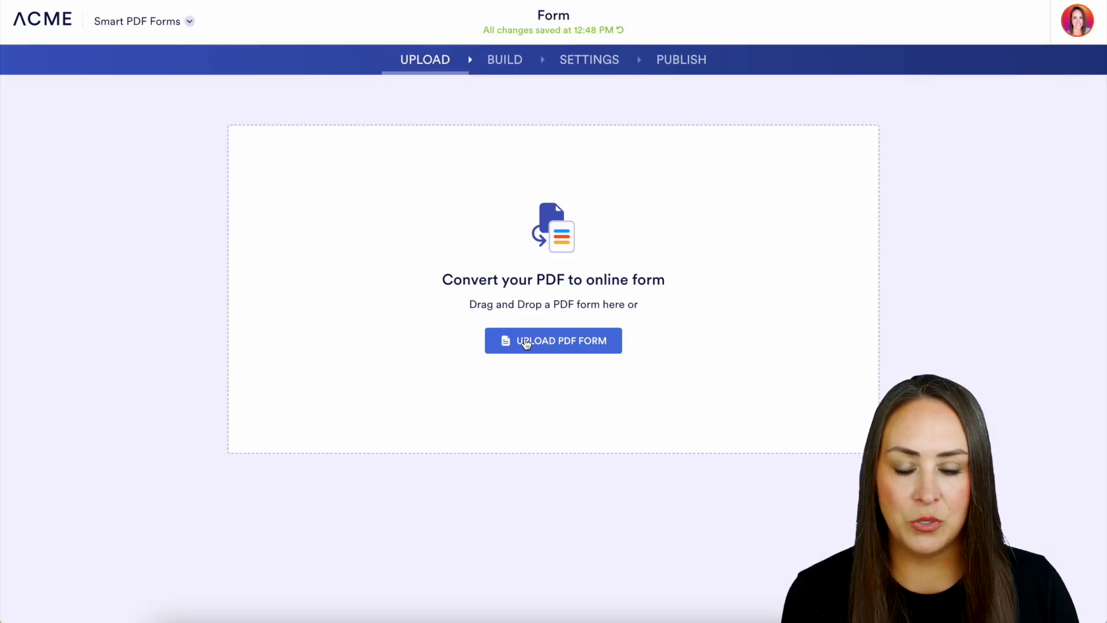
left_click(525, 342)
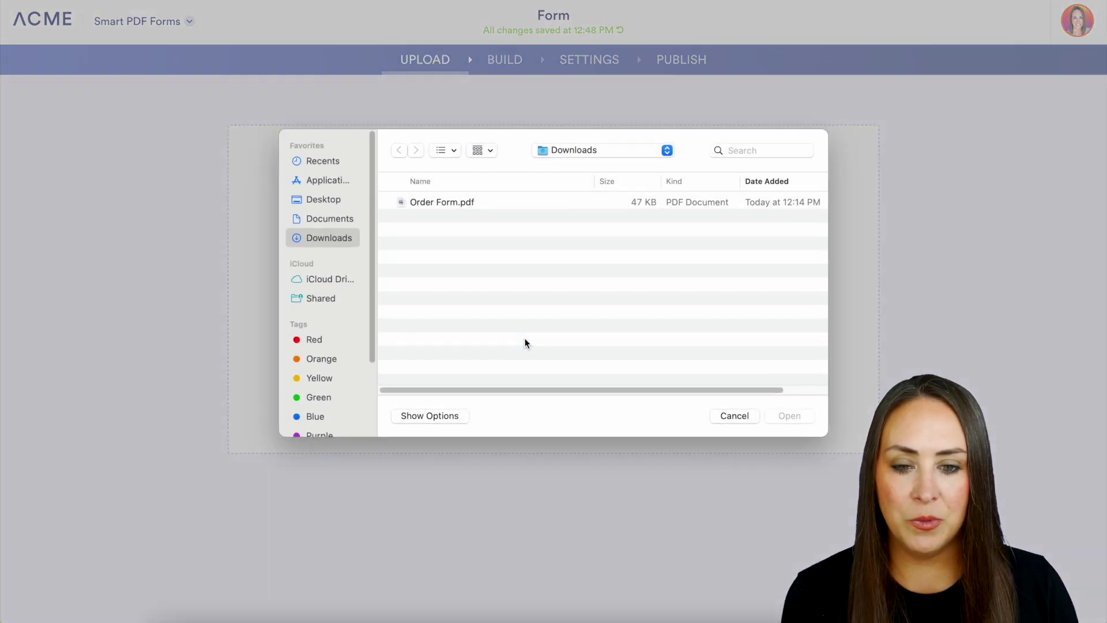
double_click(427, 204)
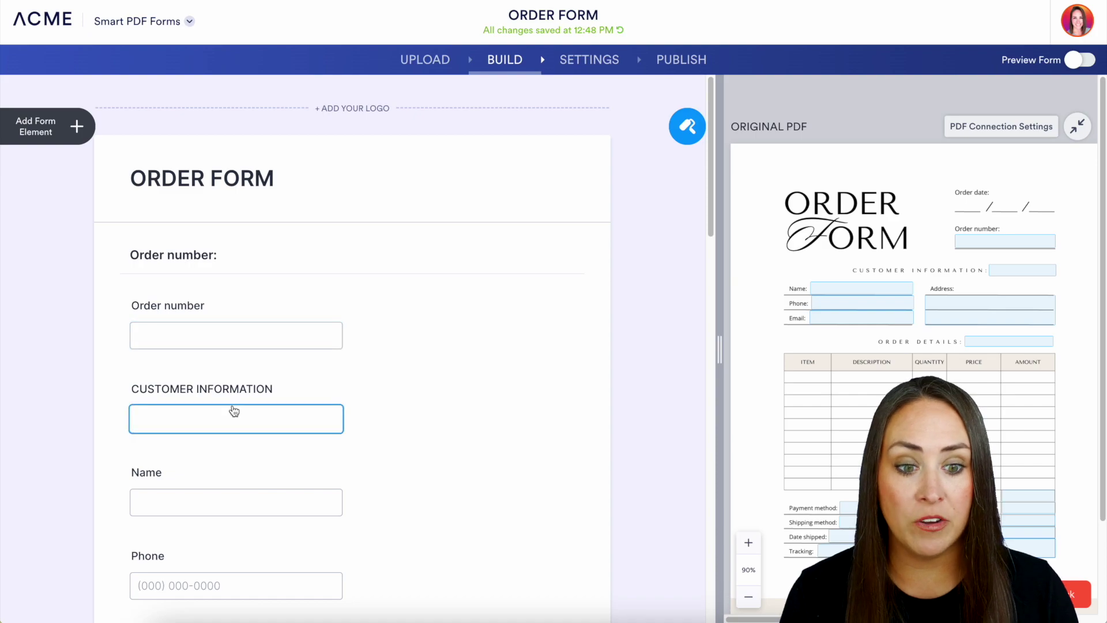
Check the PDF links of the CUSTOMER INFORMATION and Email fields, then return to My Forms.
left_click(290, 425)
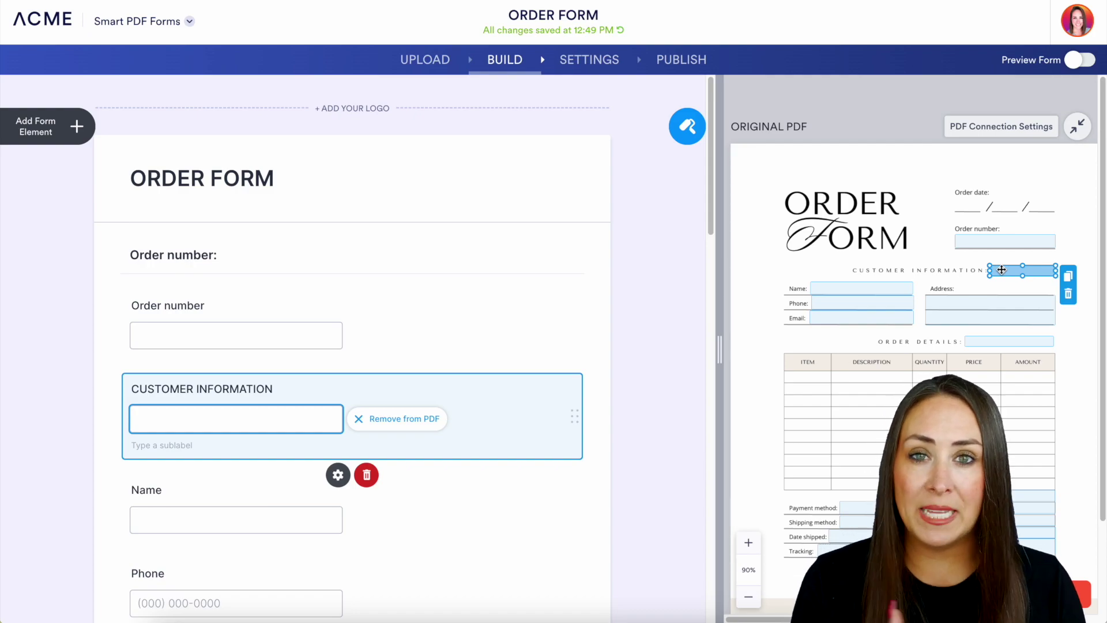
scroll(529, 494, "down", 5)
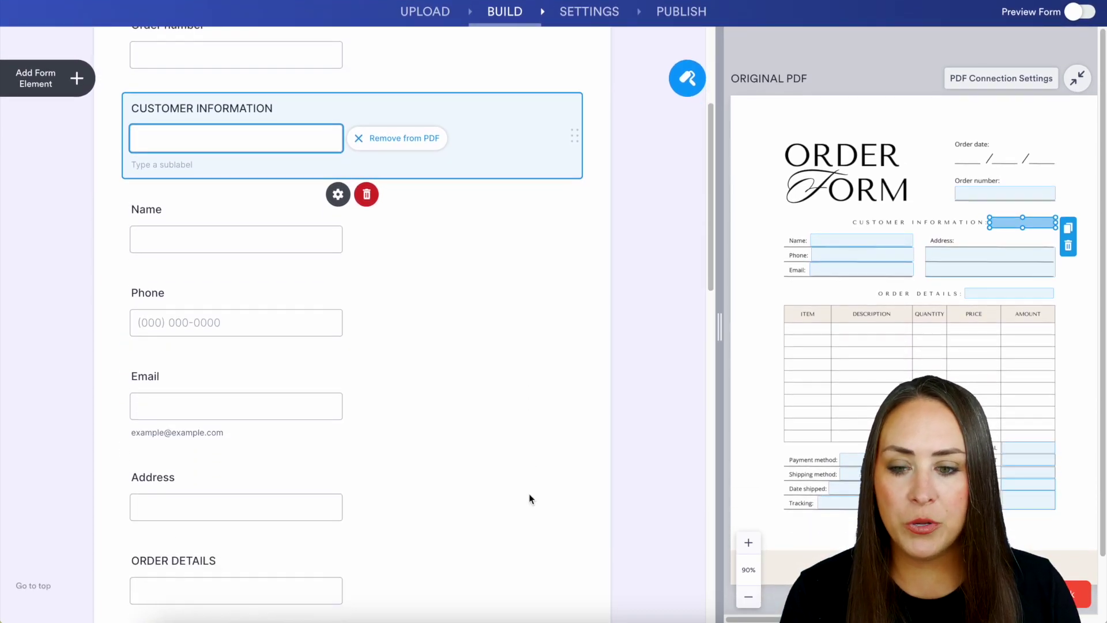
left_click(311, 402)
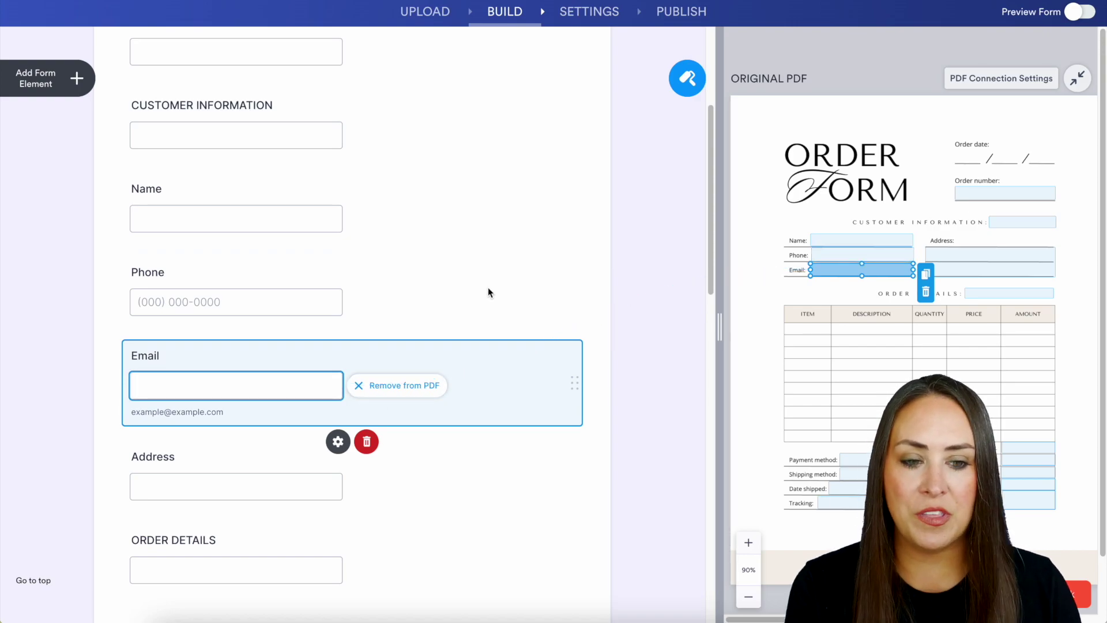
scroll(663, 248, "up", 6)
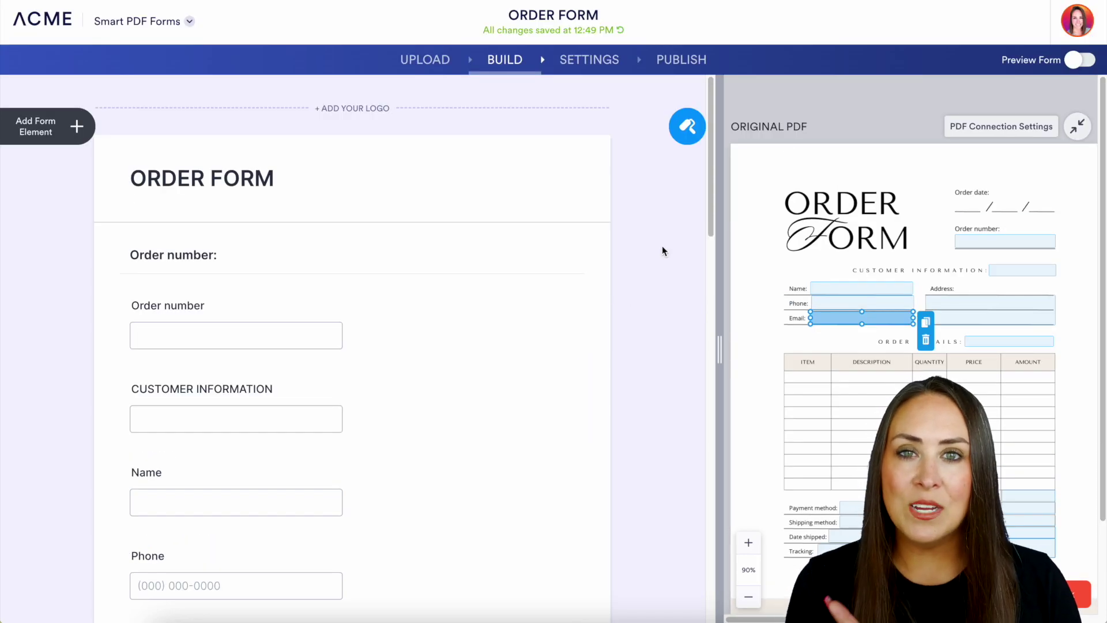
left_click(62, 20)
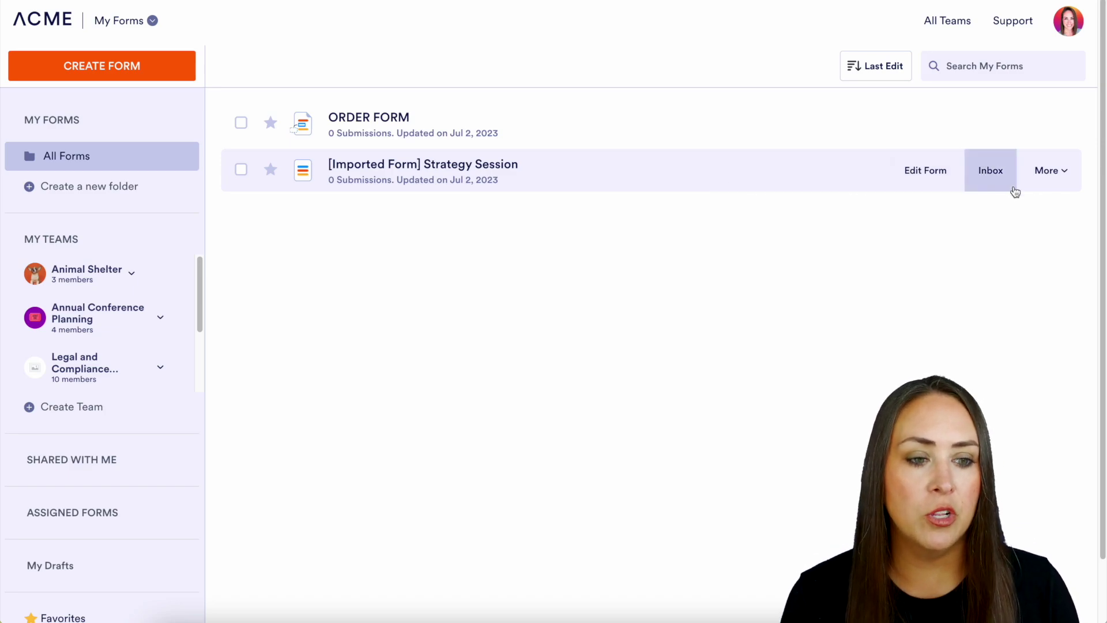
Clone the [Imported Form] Strategy Session form from its More menu and go back to My Forms.
left_click(1059, 171)
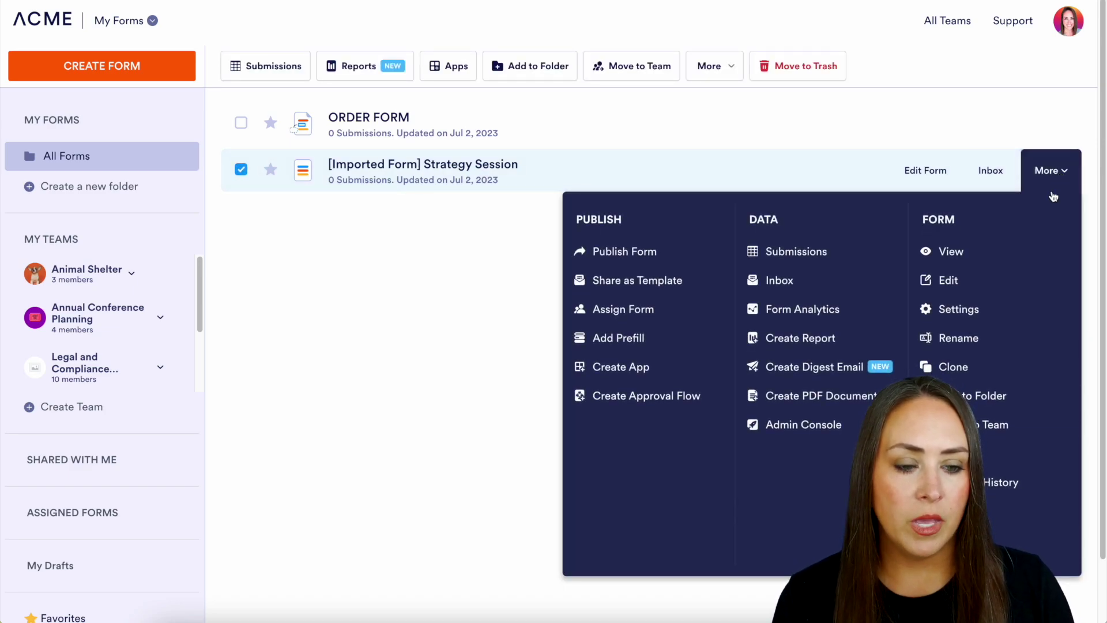
left_click(944, 369)
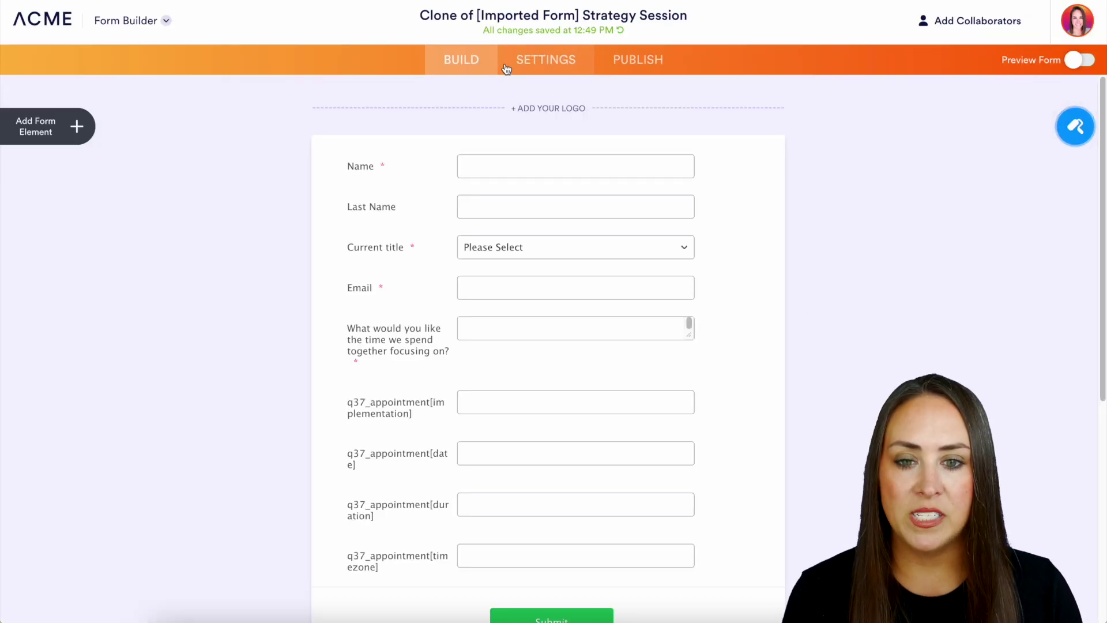
left_click(23, 29)
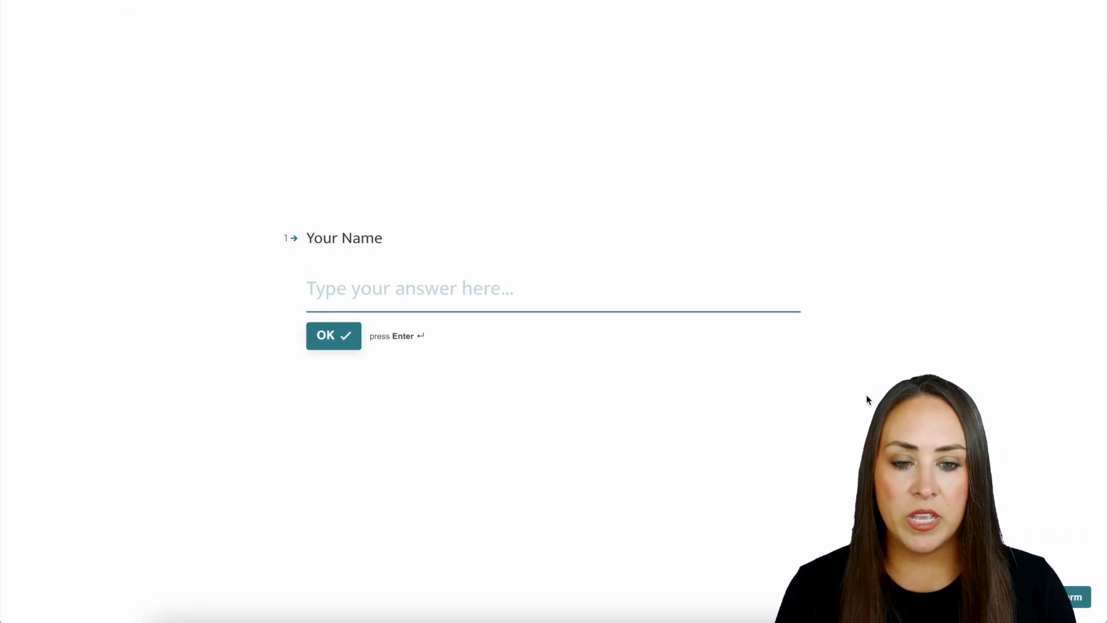
Scroll through the Typeform preview questions toward the leadership-style choices.
scroll(867, 398, "down", 5)
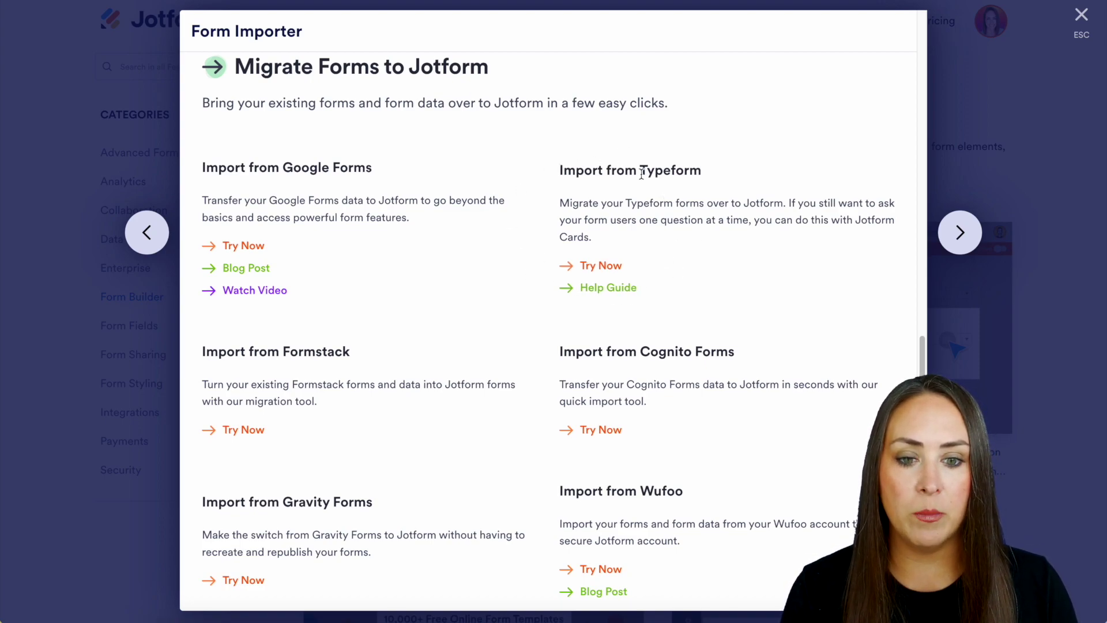
Paste the consultant form's Typeform URL under Import from Typeform and migrate it to Jotform.
left_click(606, 265)
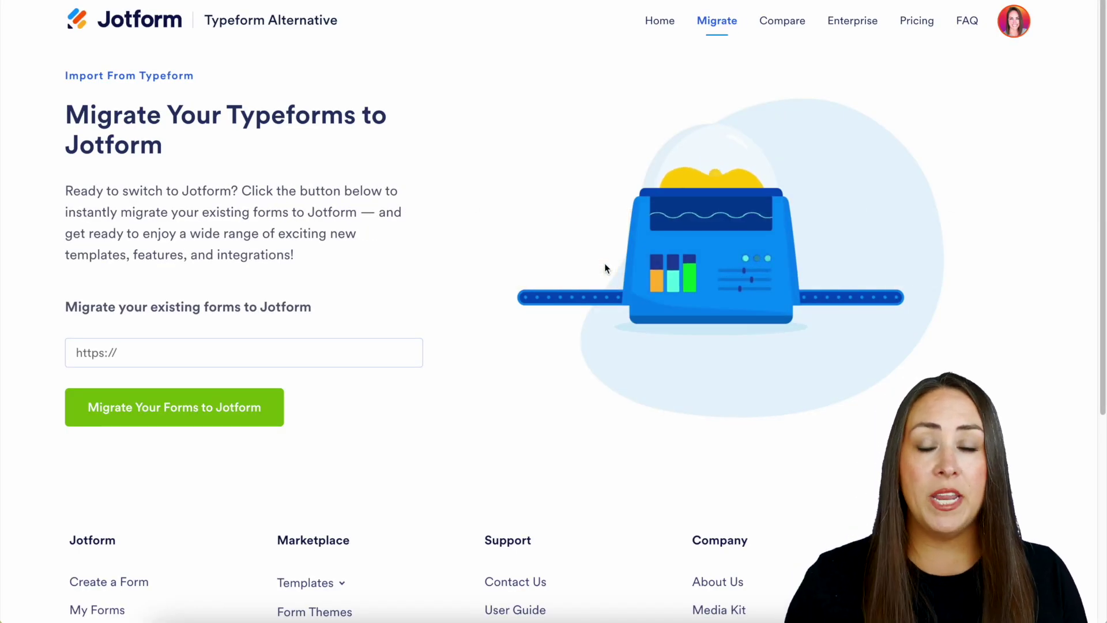
left_click(178, 345)
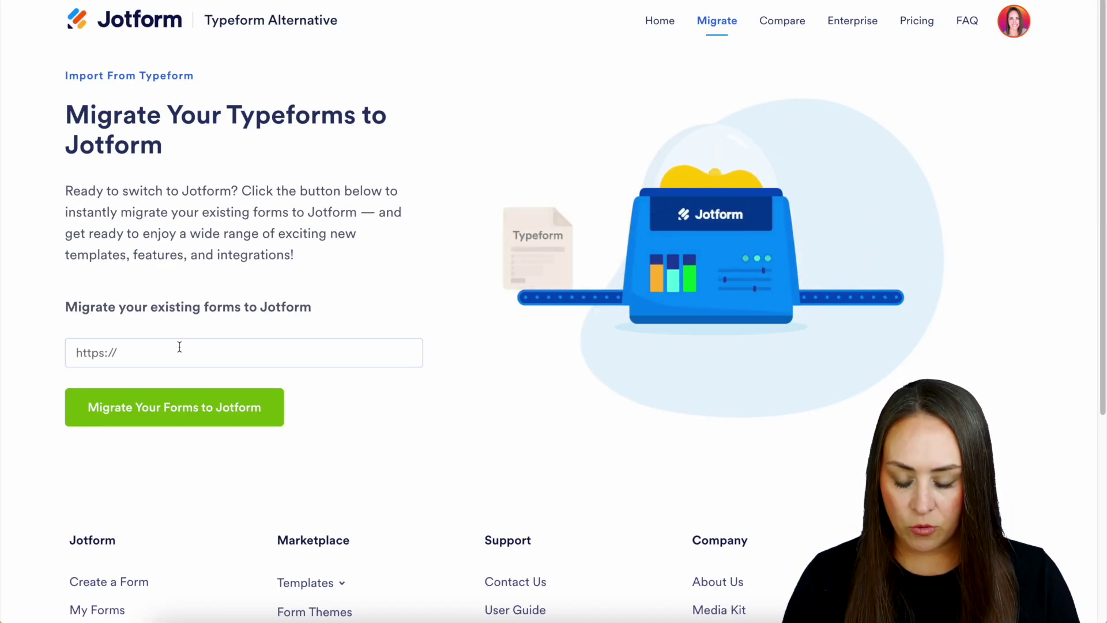
type("https://kimberlypullito.typeform.com/to/Q33XOU")
left_click(192, 410)
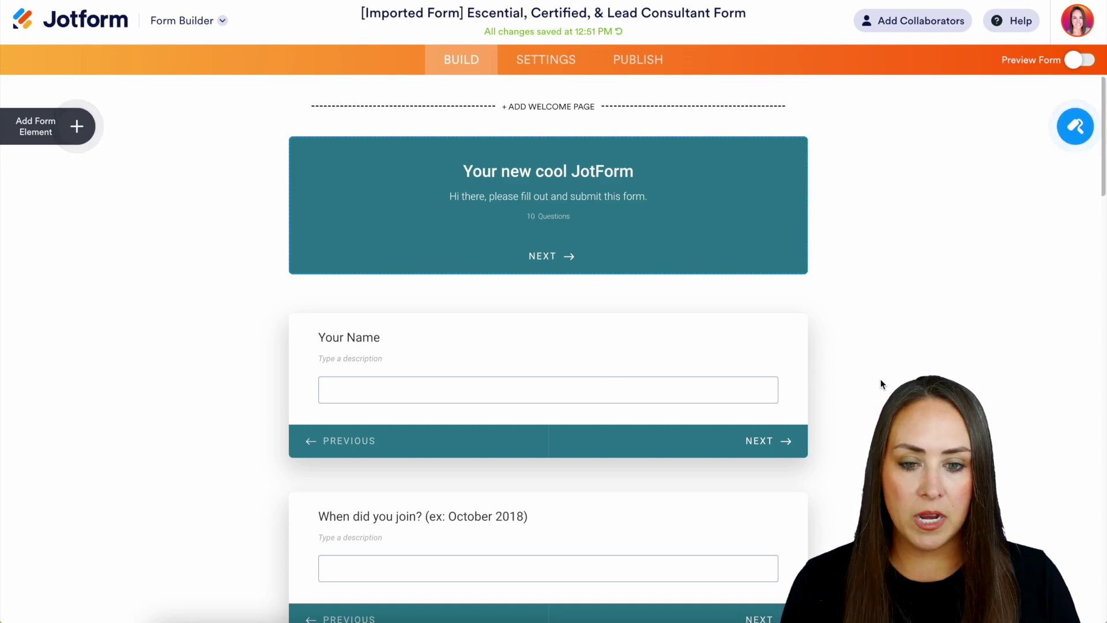
Set the consultant form's Form Designer layout to Classic Form and review the single-page result.
scroll(881, 380, "down", 10)
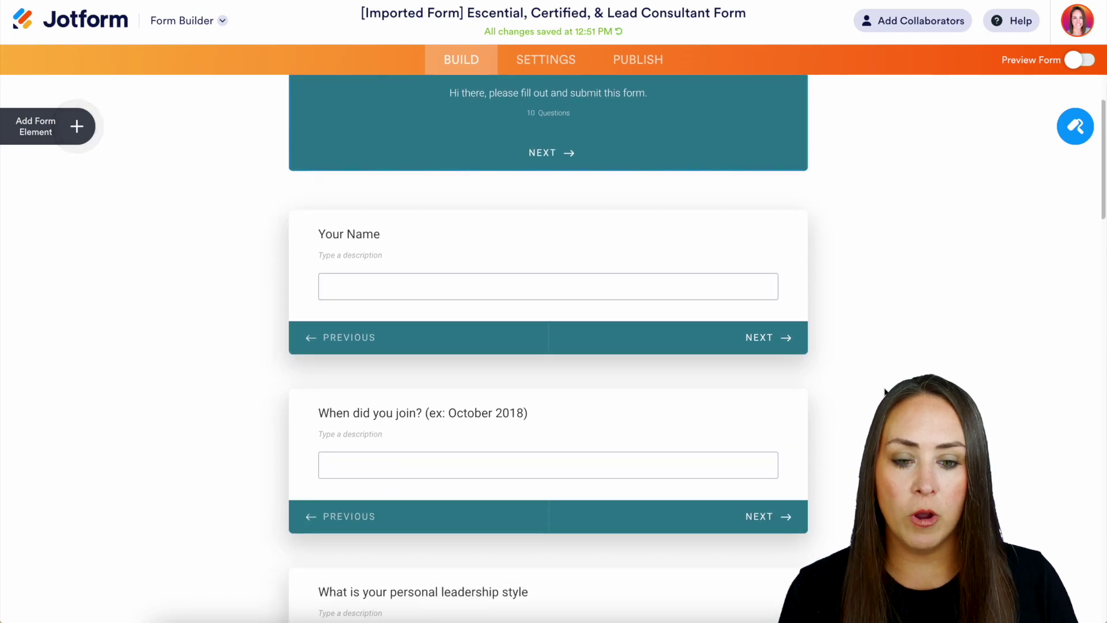
scroll(884, 389, "up", 15)
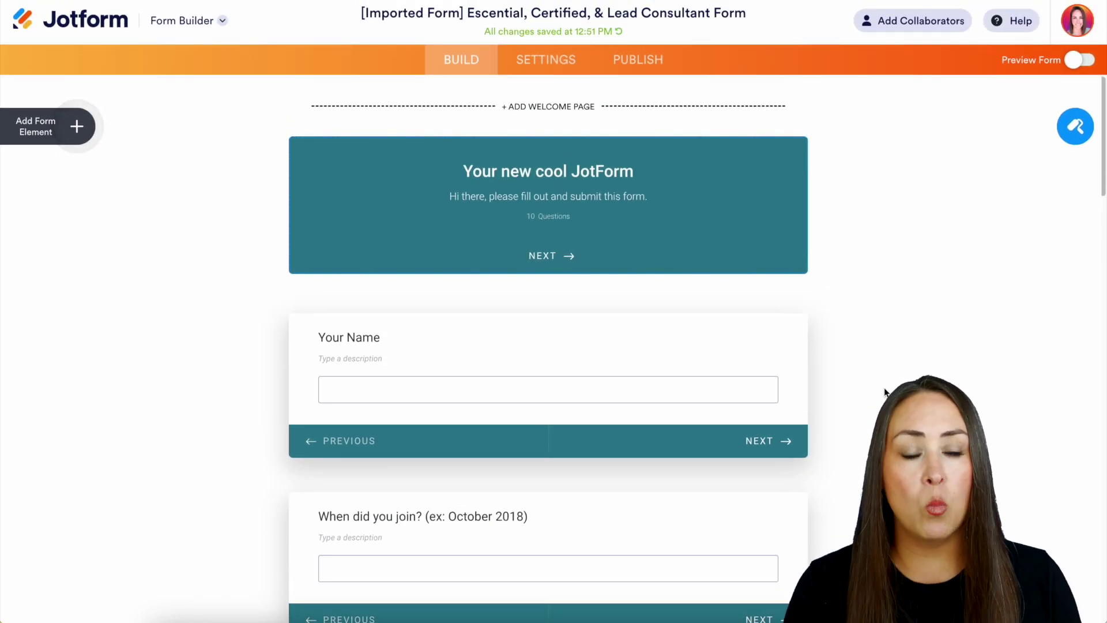
left_click(1080, 128)
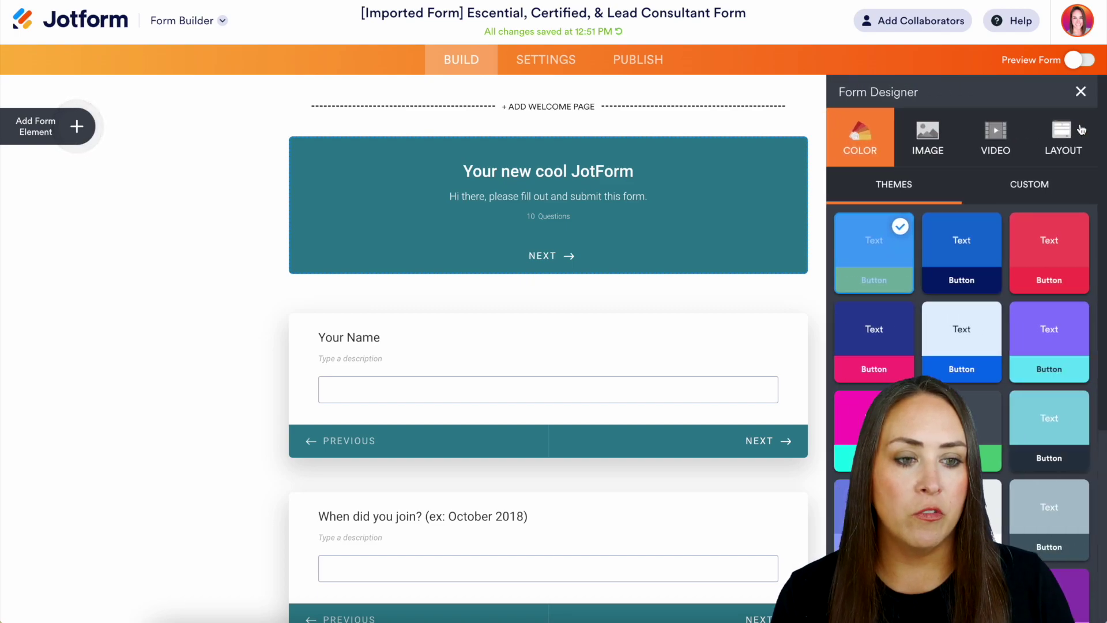
left_click(1065, 137)
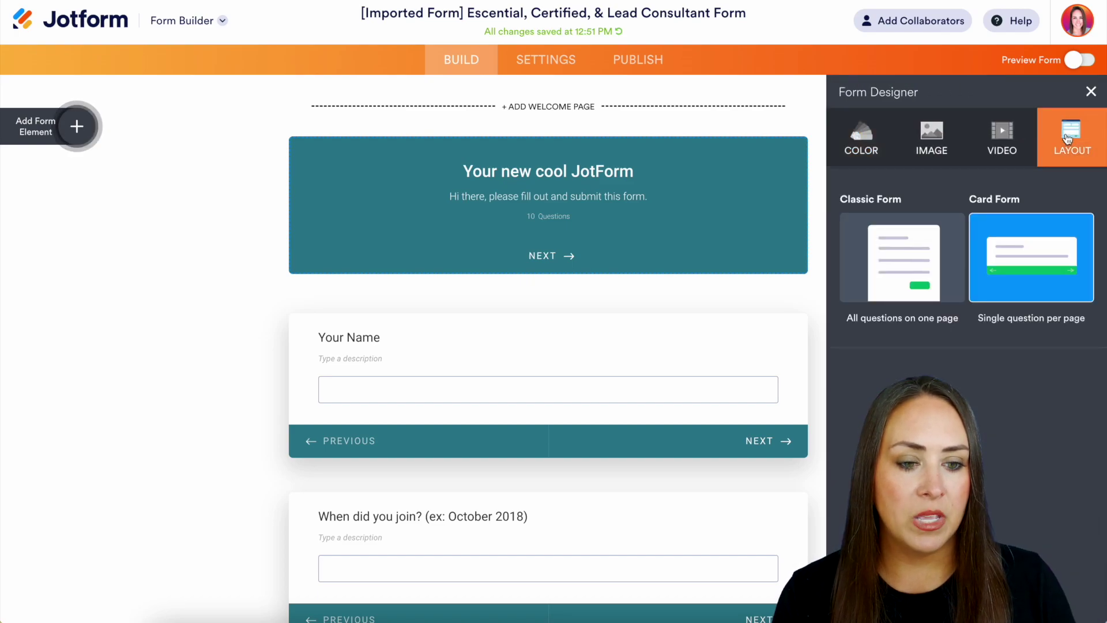
left_click(909, 286)
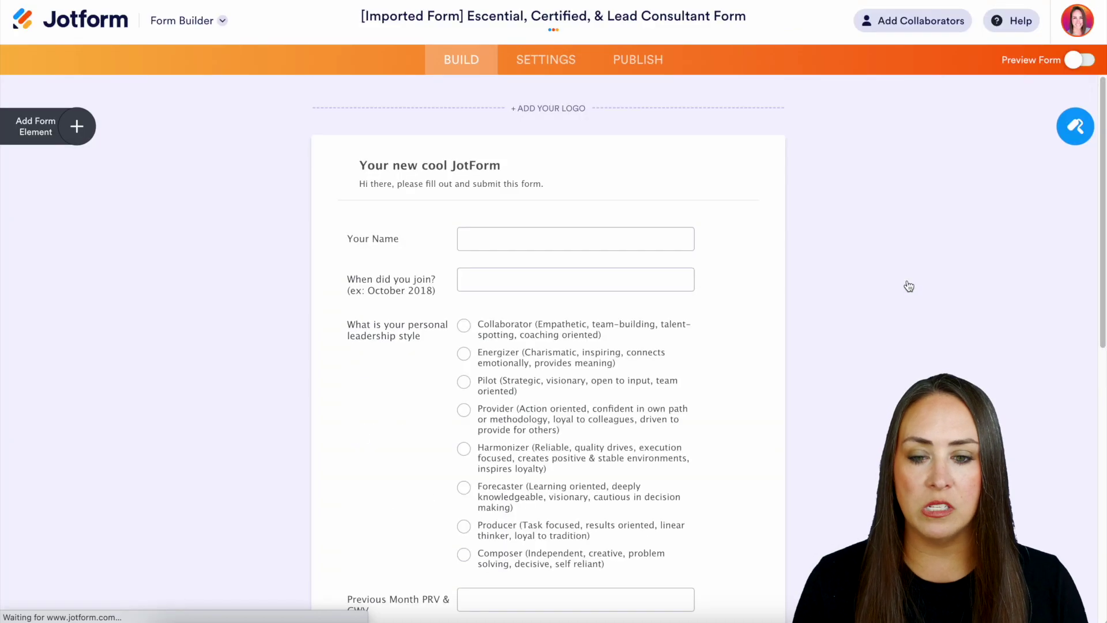
scroll(828, 401, "down", 8)
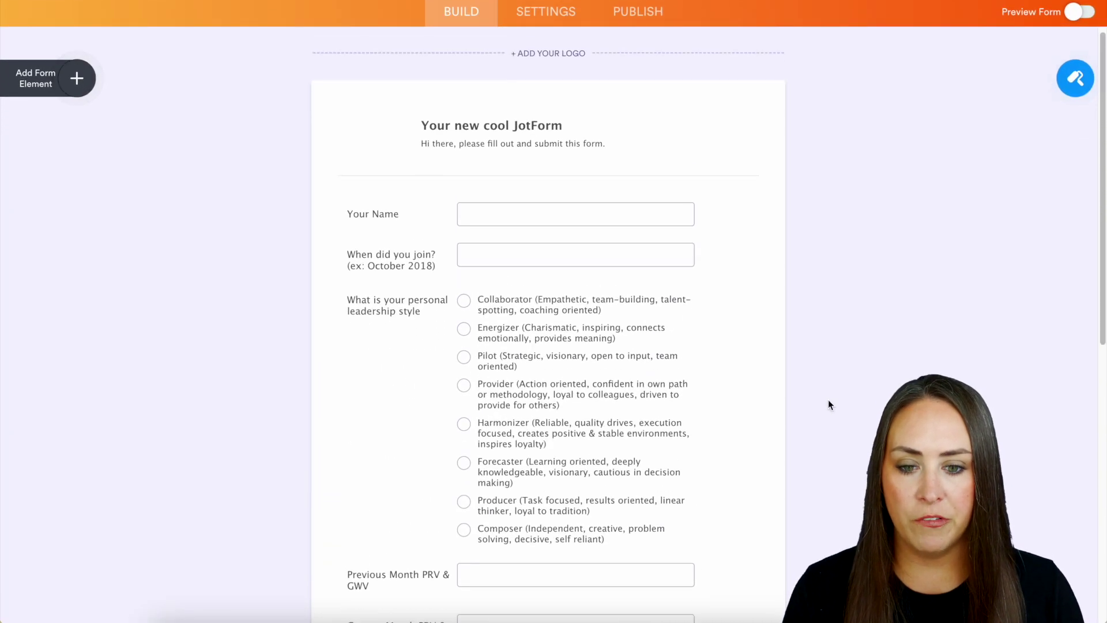
scroll(828, 404, "up", 2)
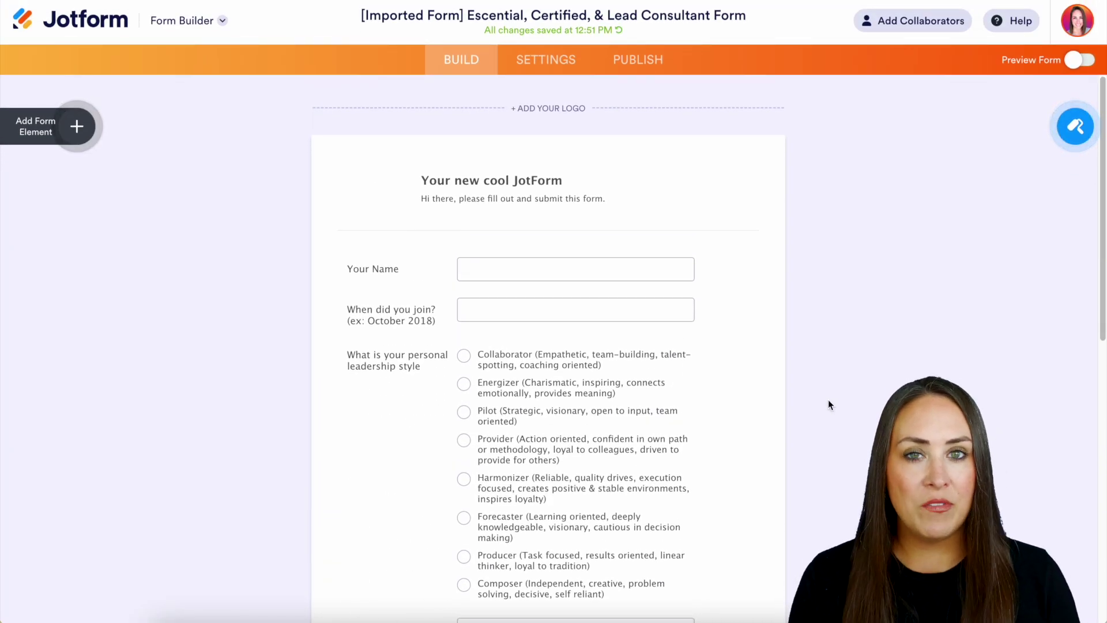